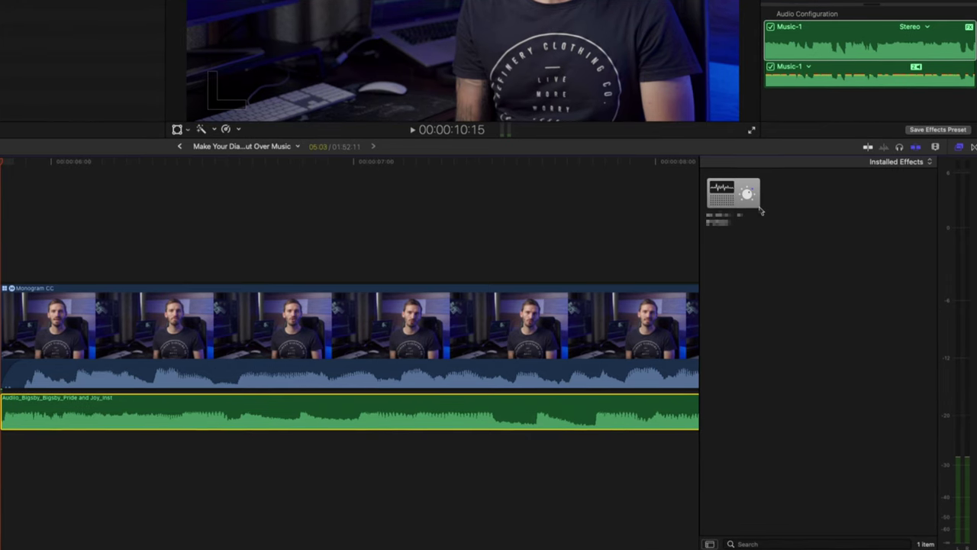
Drag the saved audio effects preset onto the background music clip sitting at -20 dB
drag(744, 196, 519, 406)
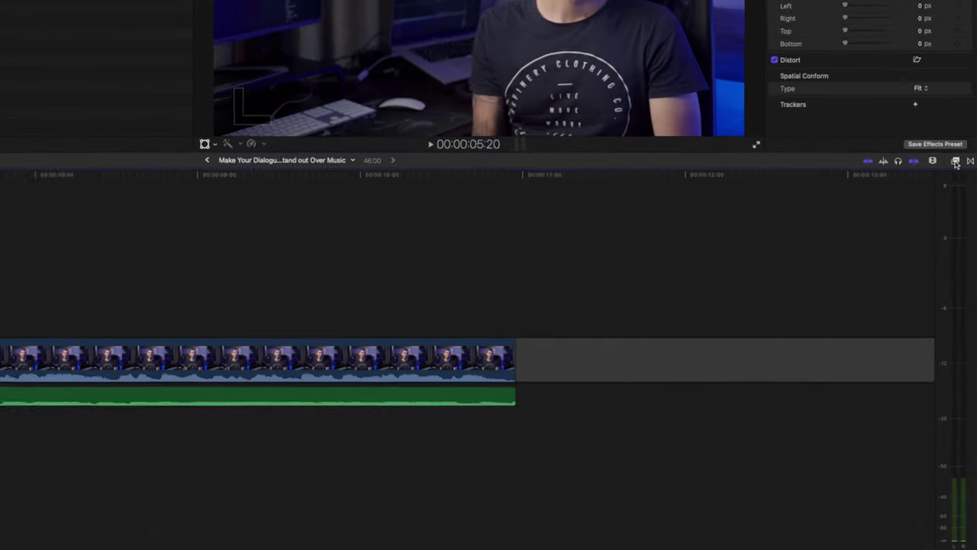
Give the background music clip a Channel EQ effect with its Default preset
key(super+5)
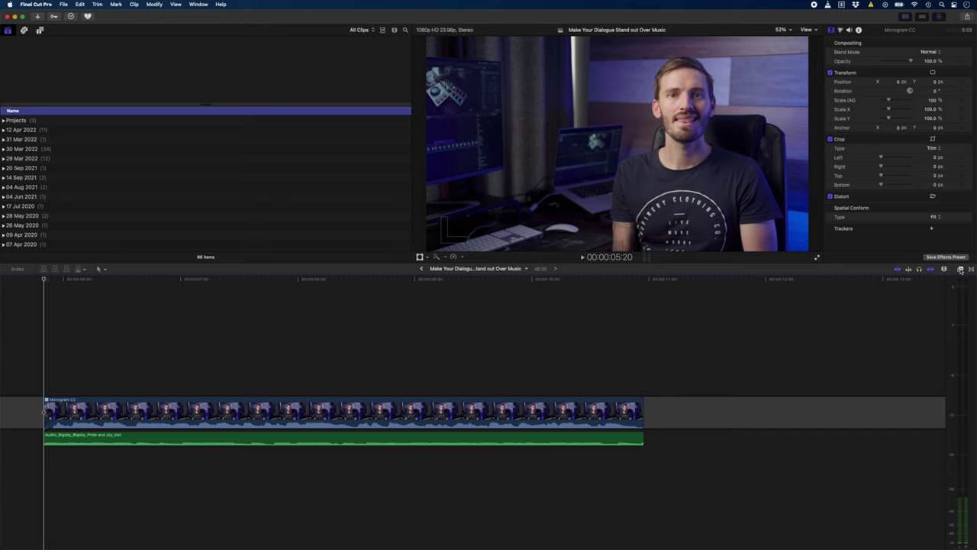
click(288, 436)
key(ctrl+alt+e)
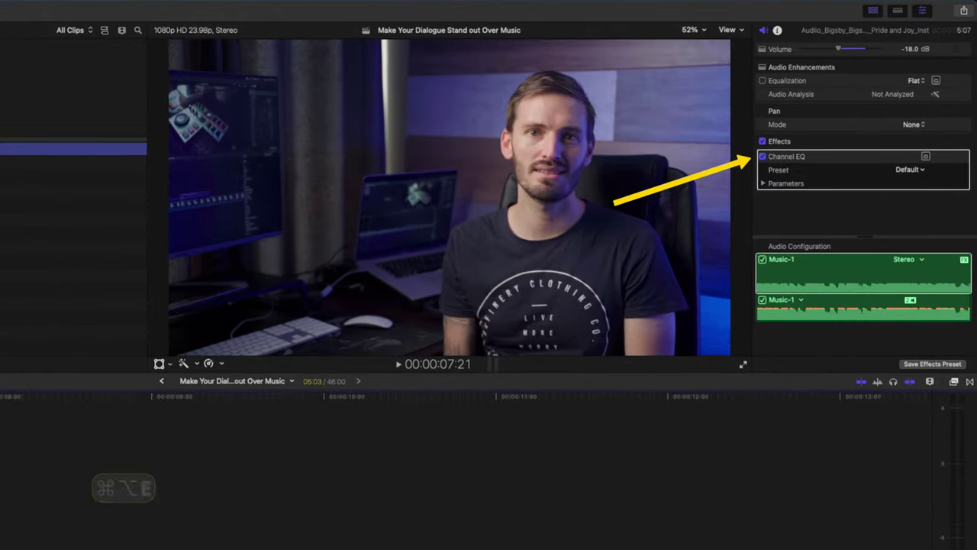
In the music clip's Channel EQ editor, cut 18 dB around 1200 Hz
click(927, 156)
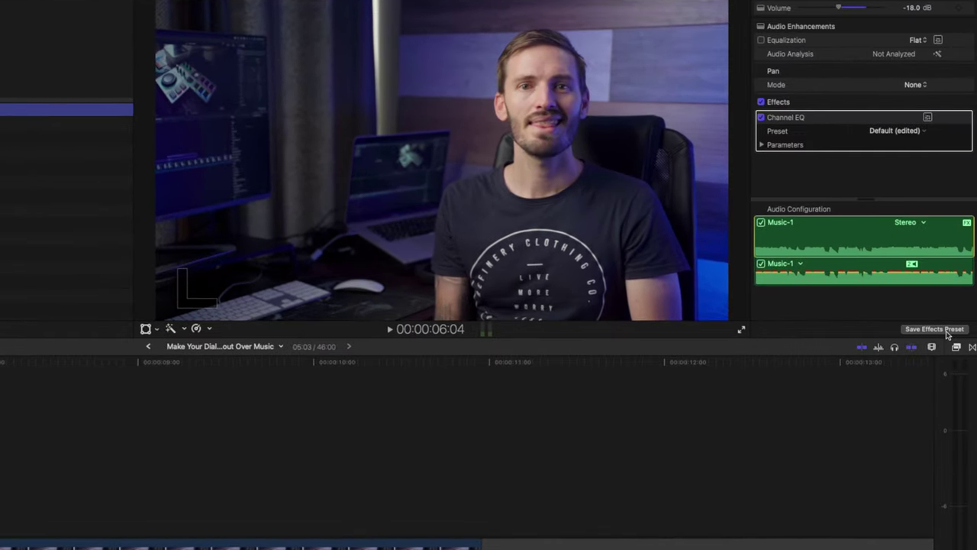
Save the music clip's effects as the preset 'Music EQ for Dialogue' in the client category
click(953, 259)
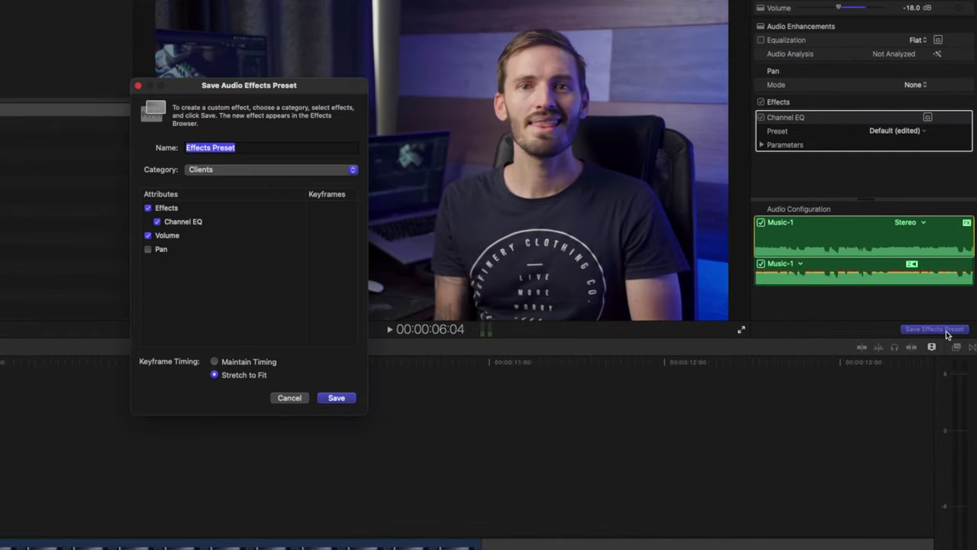
text(Music EQ for Dialogue)
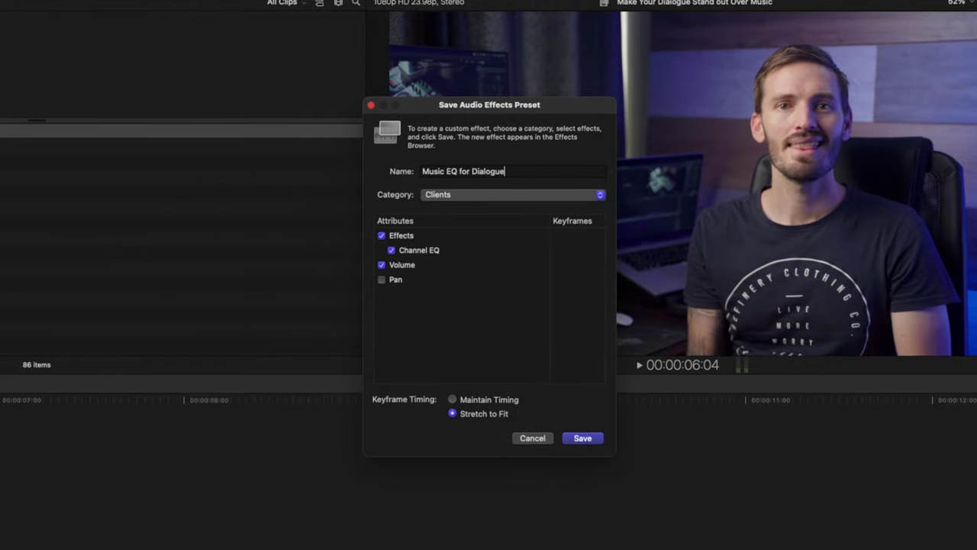
click(513, 192)
click(518, 182)
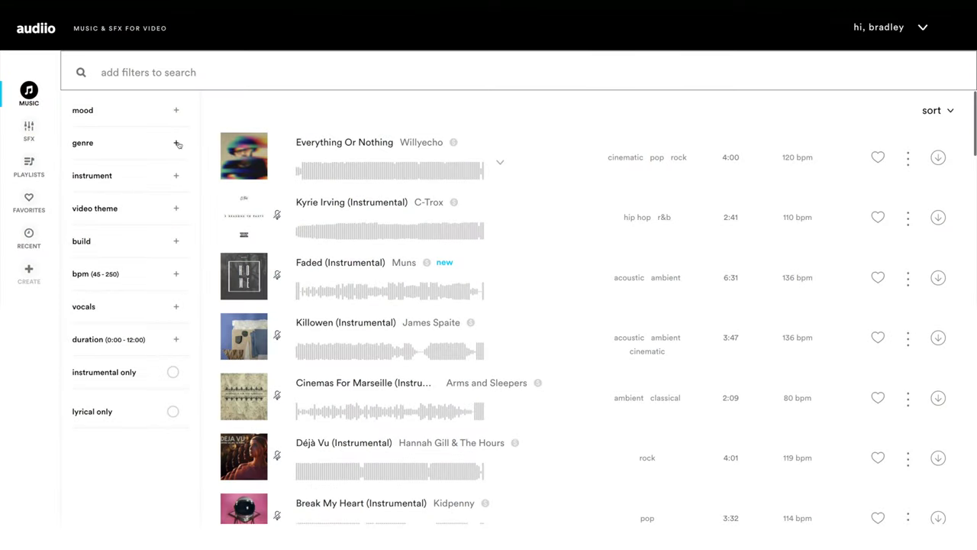
Filter Audiio's library to electronic and pop genres, anthemic mood, and instrumental-only tracks
click(176, 144)
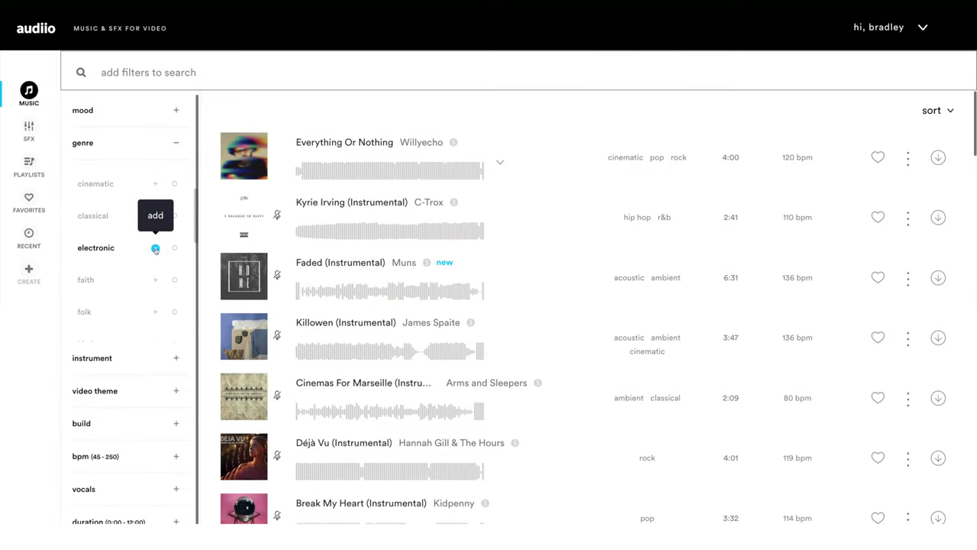
scroll(156, 249, down, 2)
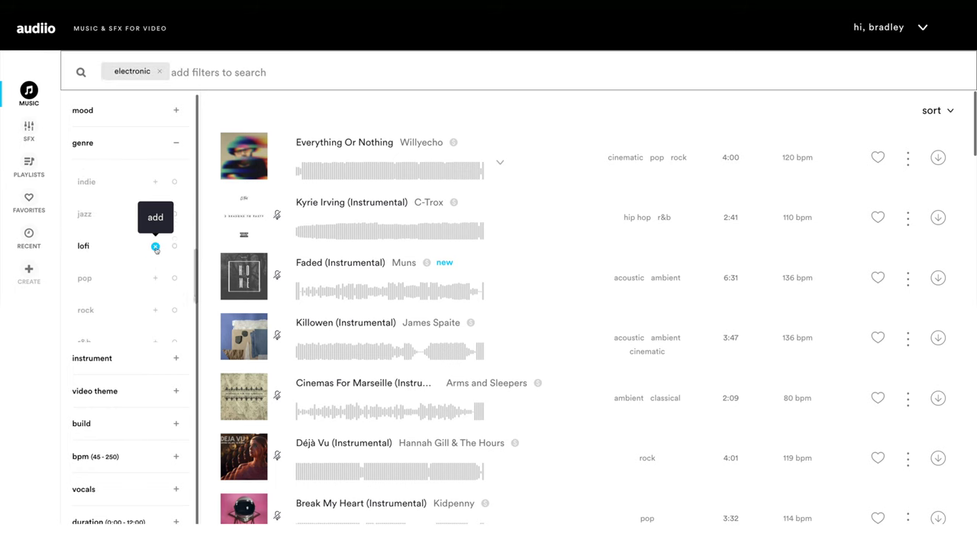
scroll(156, 248, down, 1)
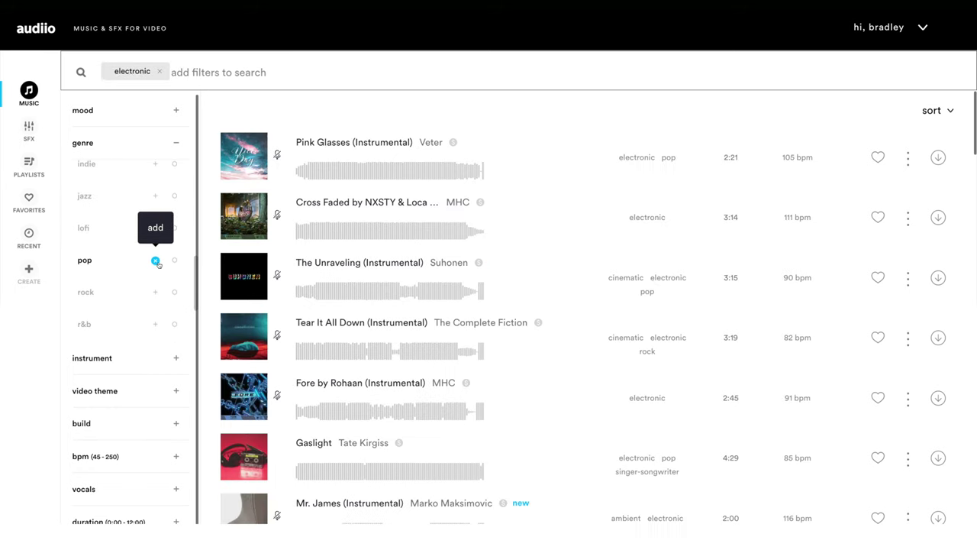
click(176, 111)
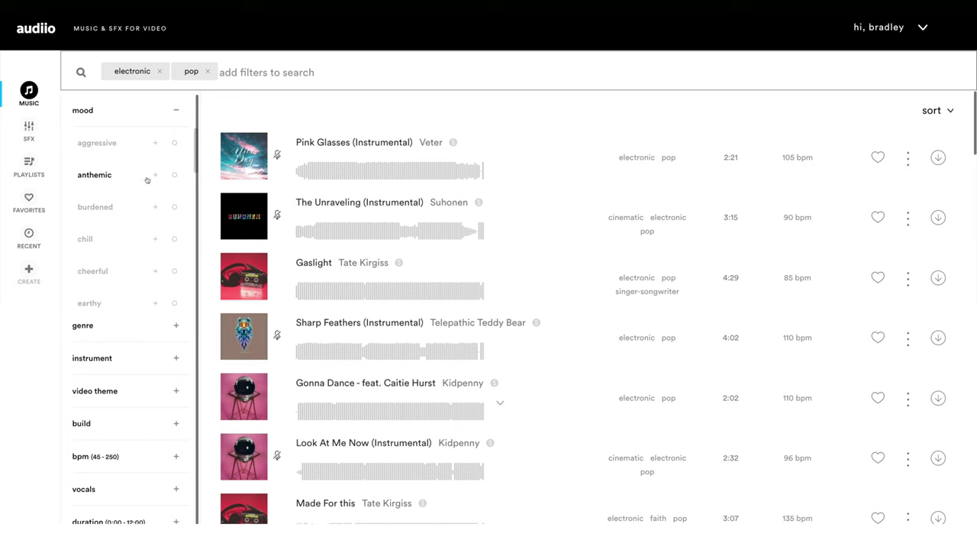
click(175, 111)
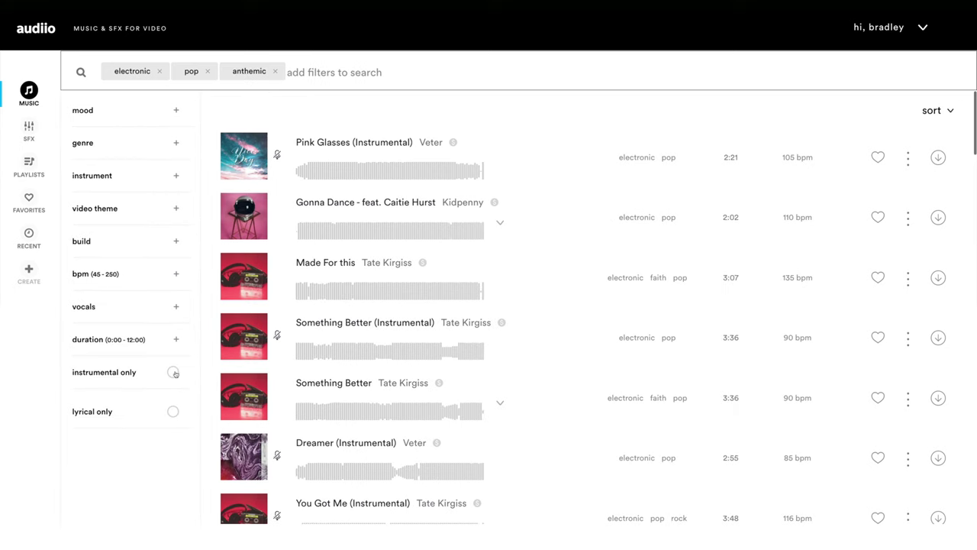
click(321, 173)
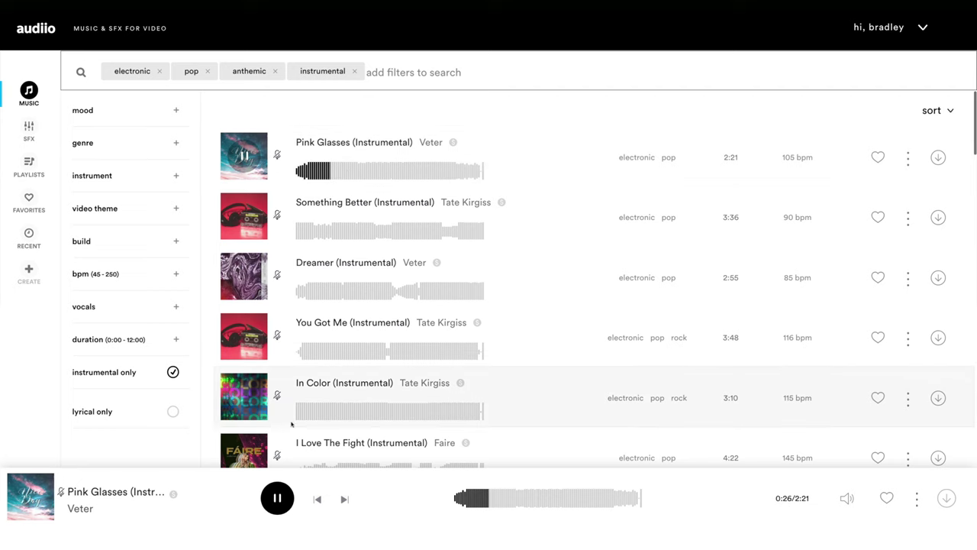
Audition Pink Glasses, Something Better, and Dreamer (Instrumental) from the filtered results
key(space)
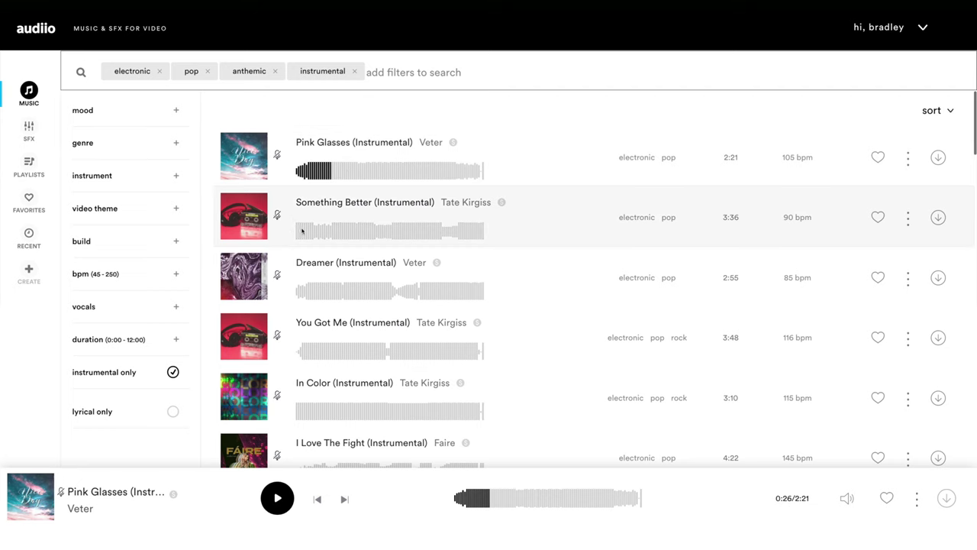
click(306, 231)
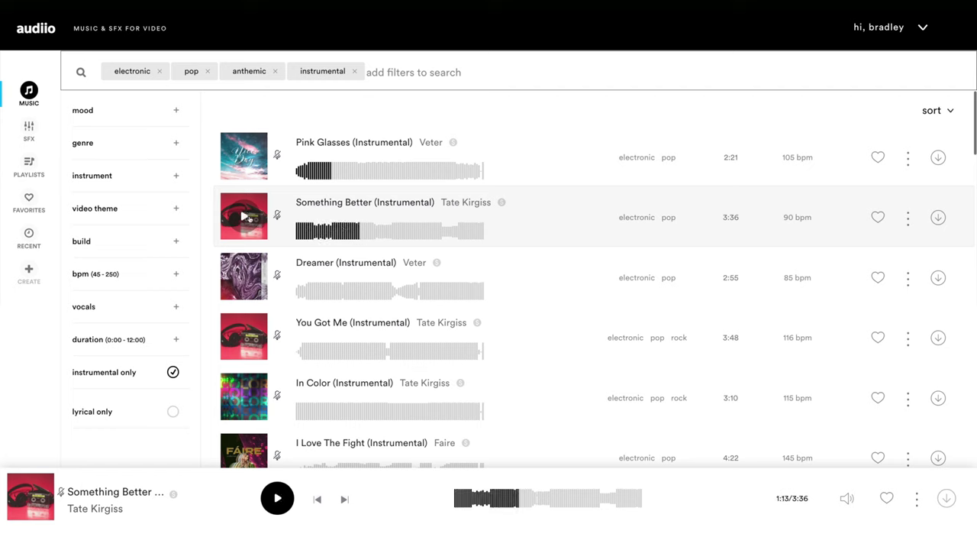
click(332, 291)
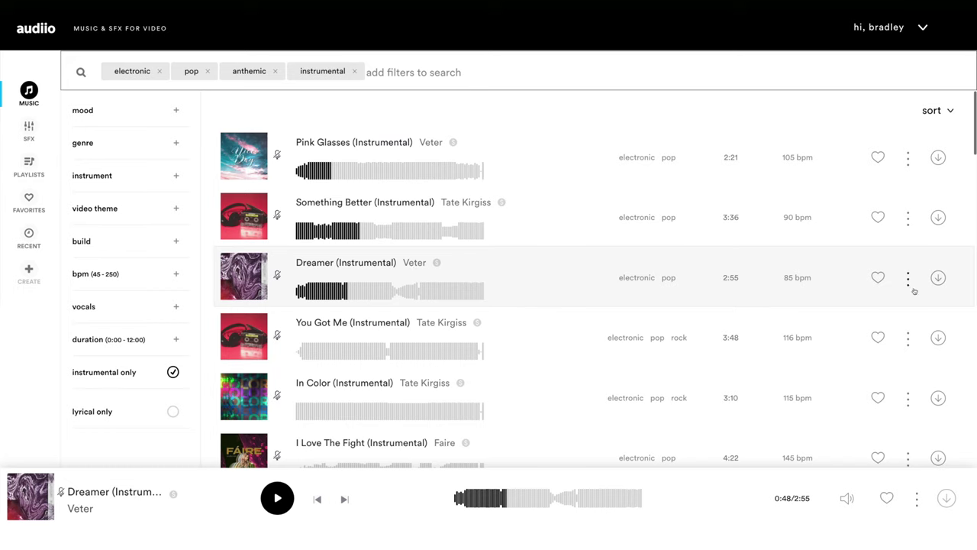
Create a license for Veter's Dreamer (Instrumental) and download the track
click(937, 279)
click(465, 343)
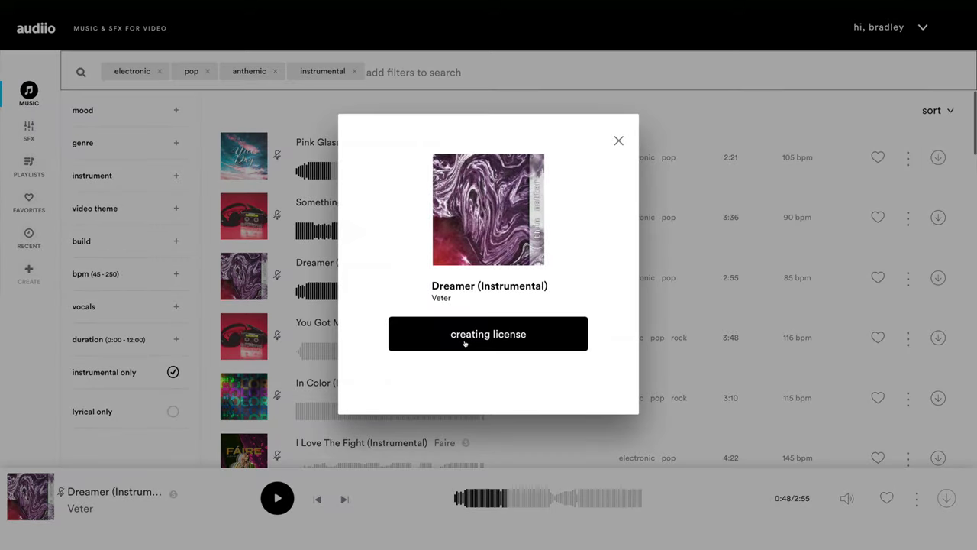
click(431, 334)
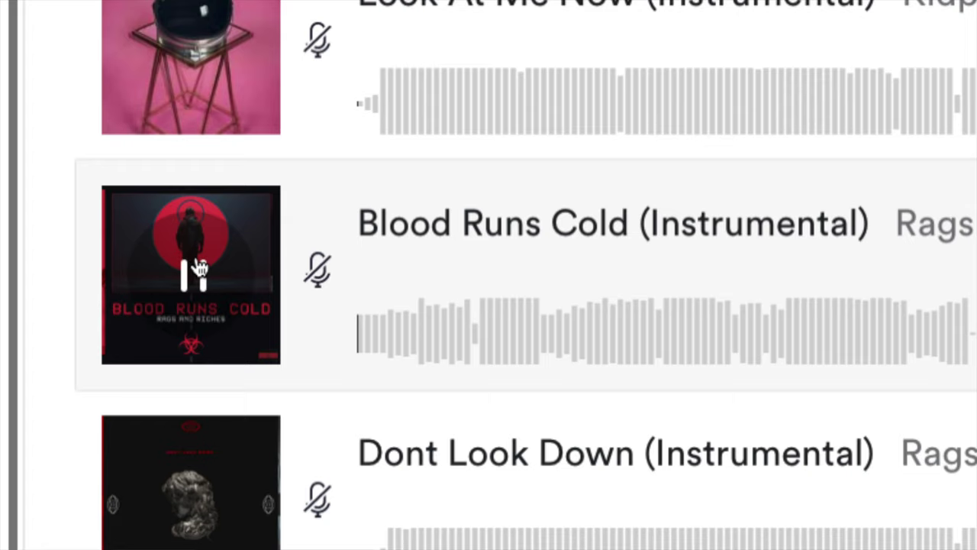
mouse_move(976, 228)
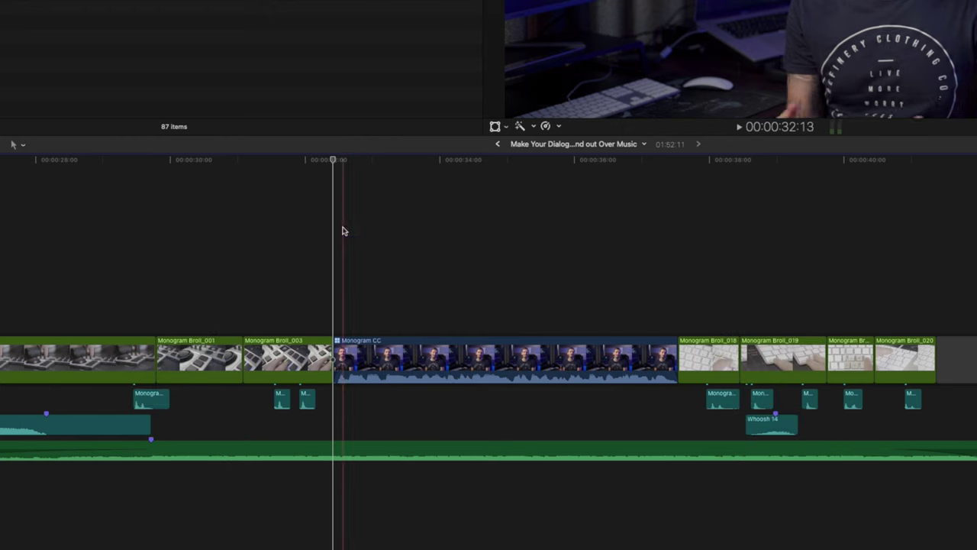
Blade the Dreamer music at the dialogue edges and group the three pieces into one storyline
key(b)
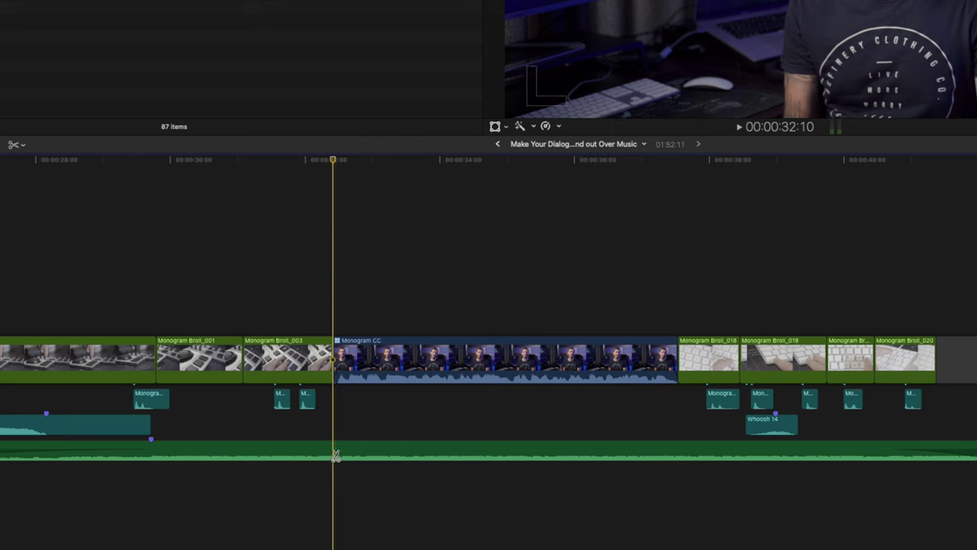
click(679, 456)
drag(687, 393, 328, 464)
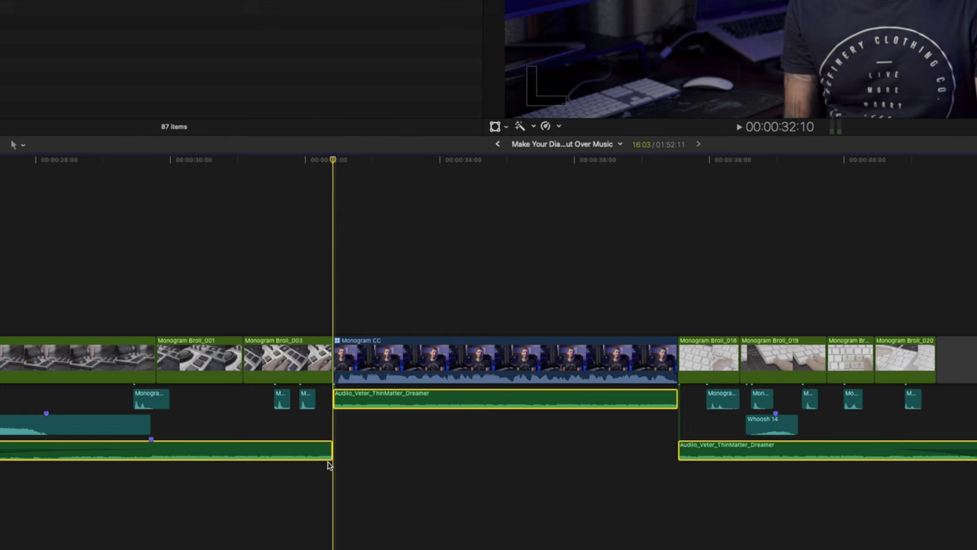
key(super+g)
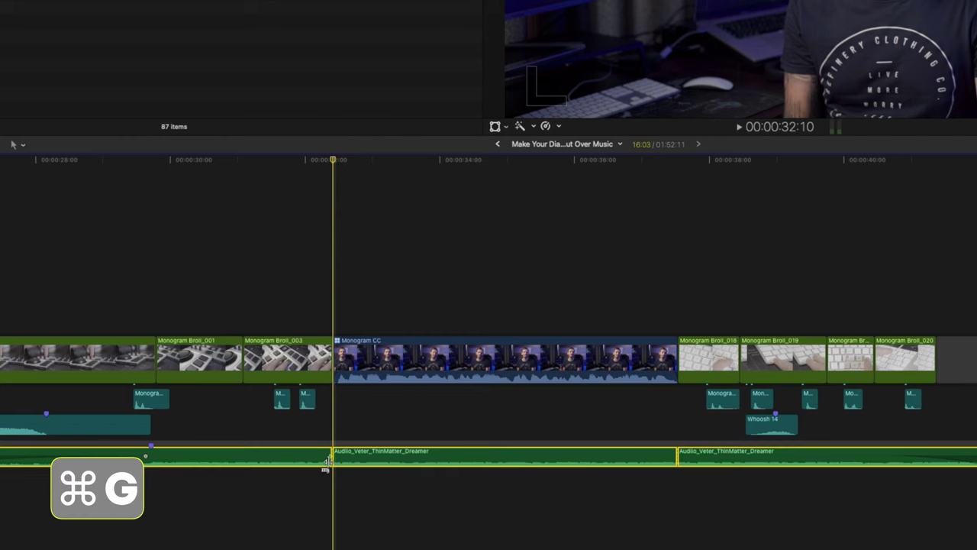
Apply the Music EQ for Dialogue preset to the music section under Monogram CC
click(414, 410)
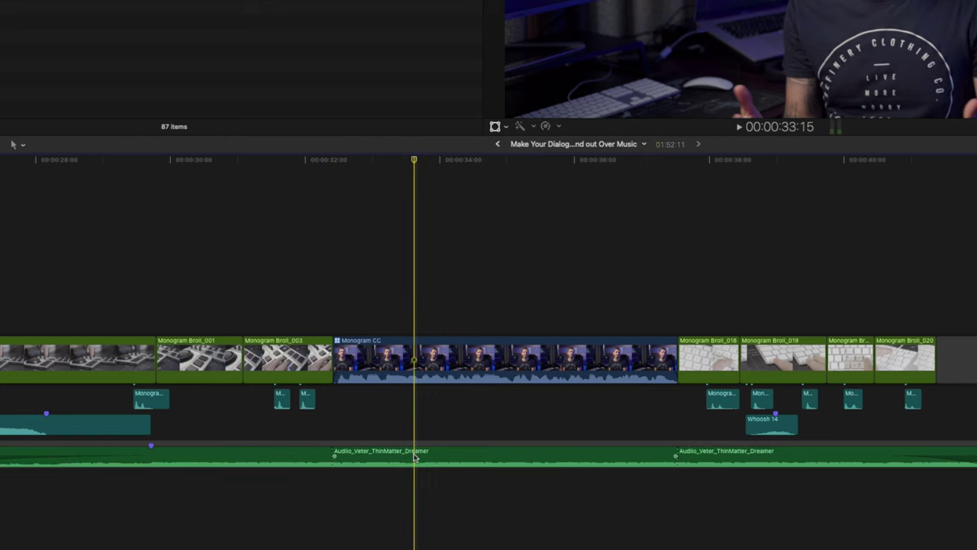
click(415, 456)
key(super+5)
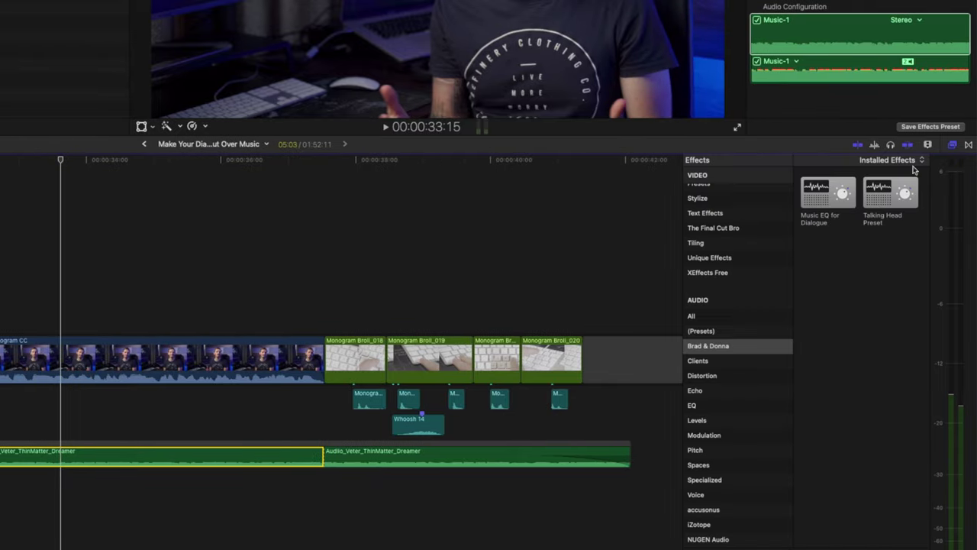
drag(822, 192, 153, 460)
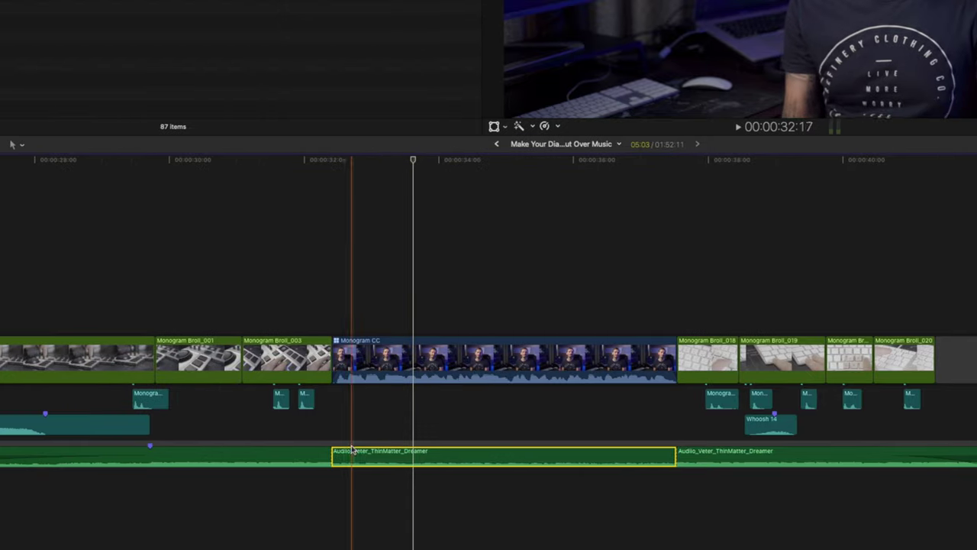
Add a cross dissolve at the first music edit and copy it to the second edit
key(super+shift+a)
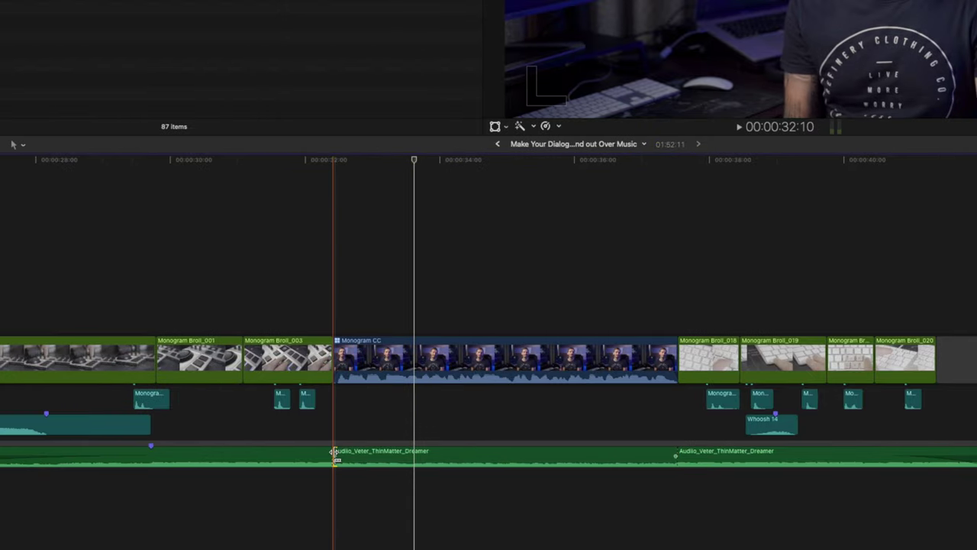
key(super+t)
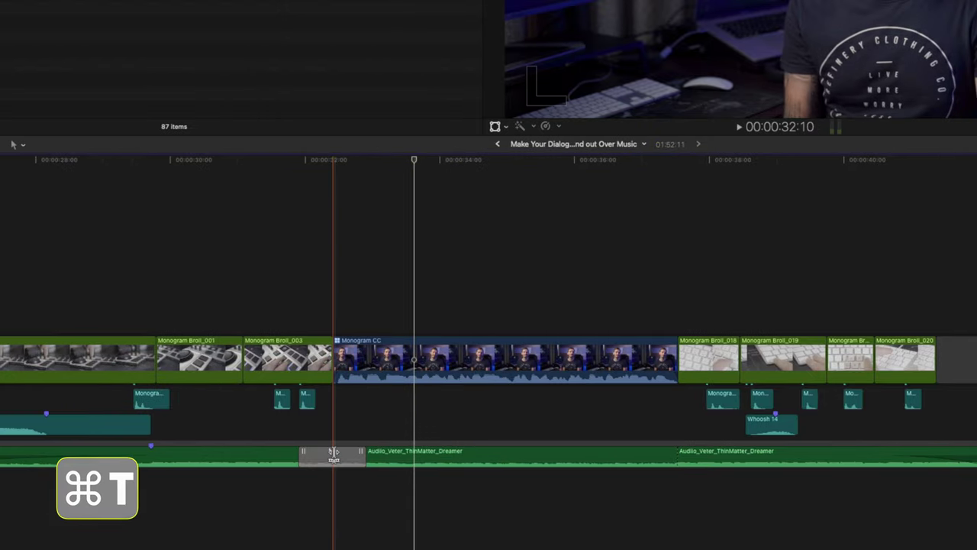
click(334, 456)
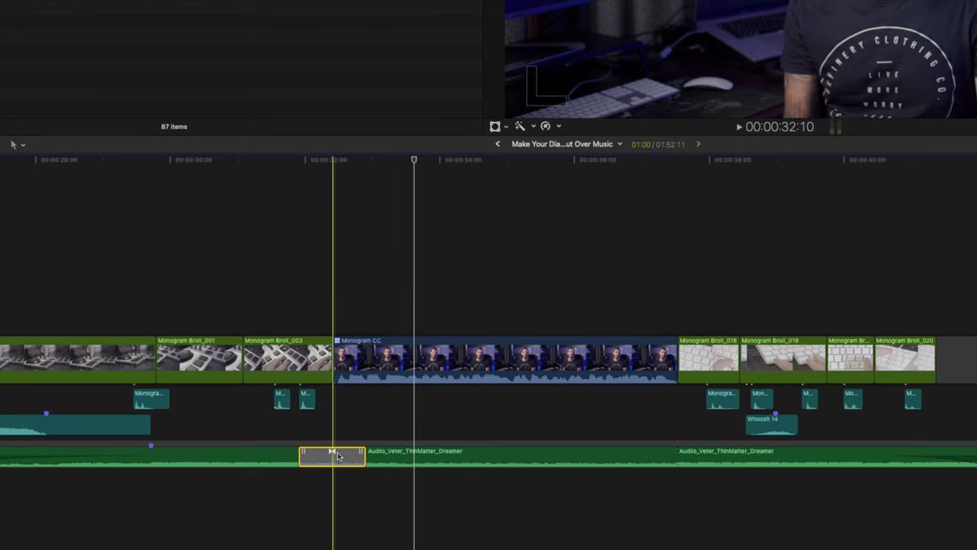
drag(334, 455, 643, 454)
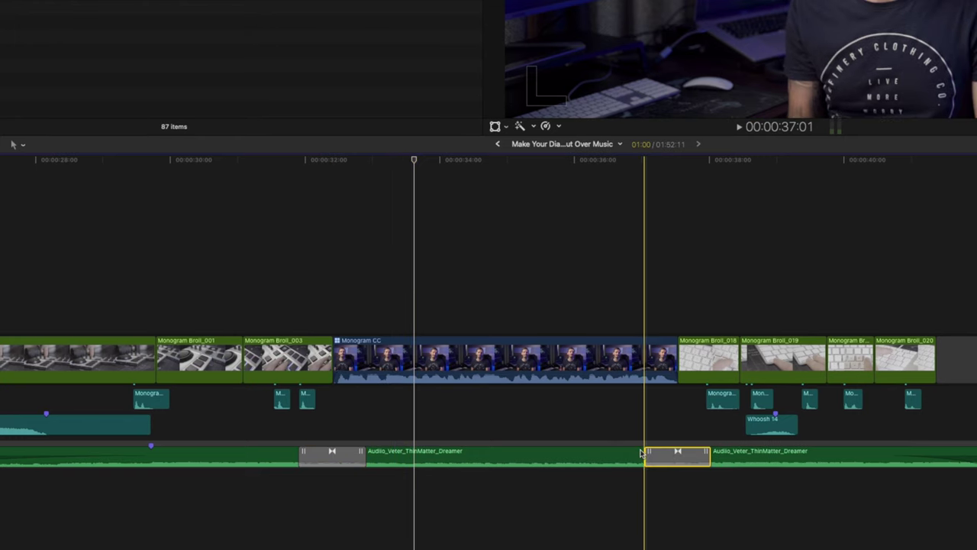